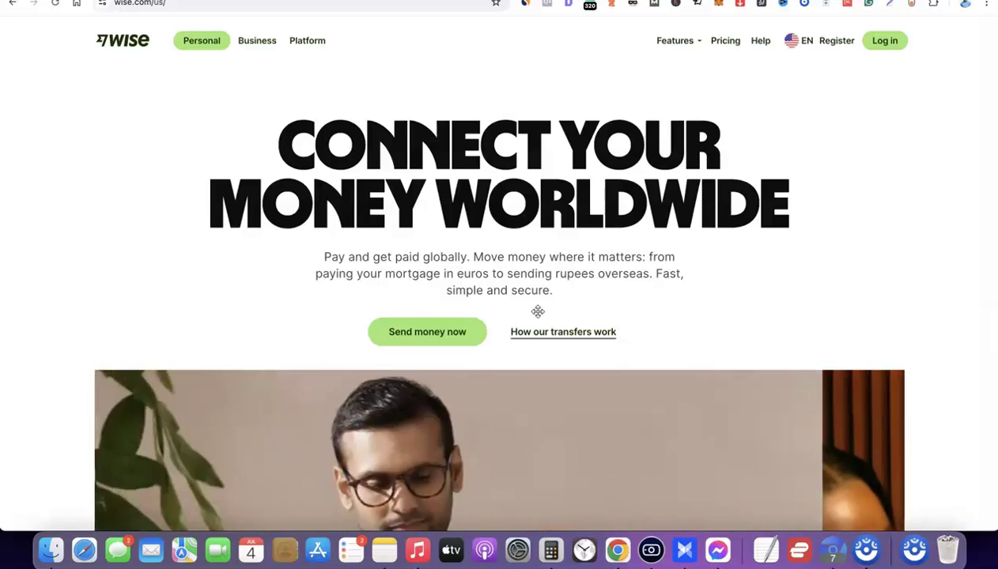
- Look over the Wise homepage, then switch to the Payoneer homepage tab
click(435, 335)
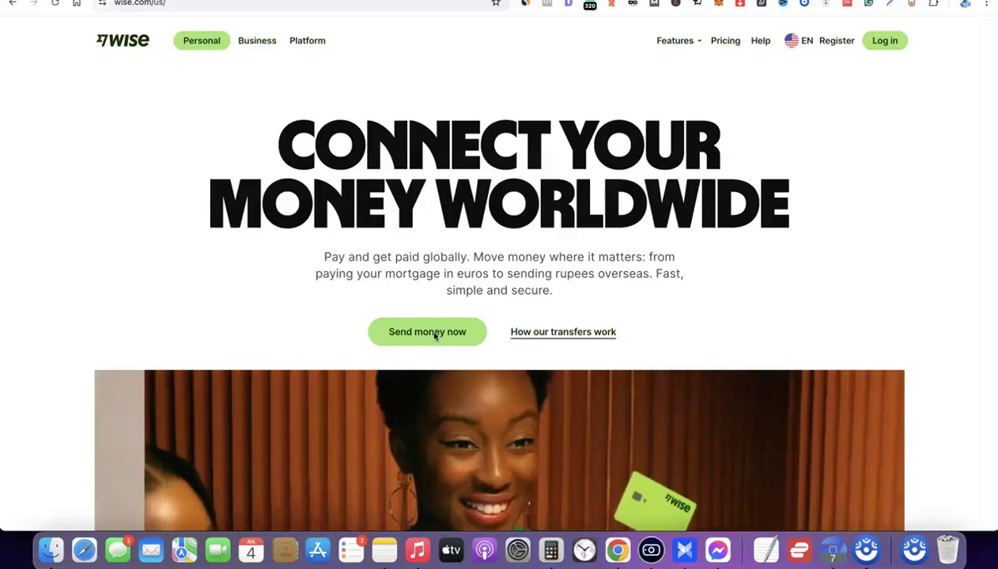
click(412, 339)
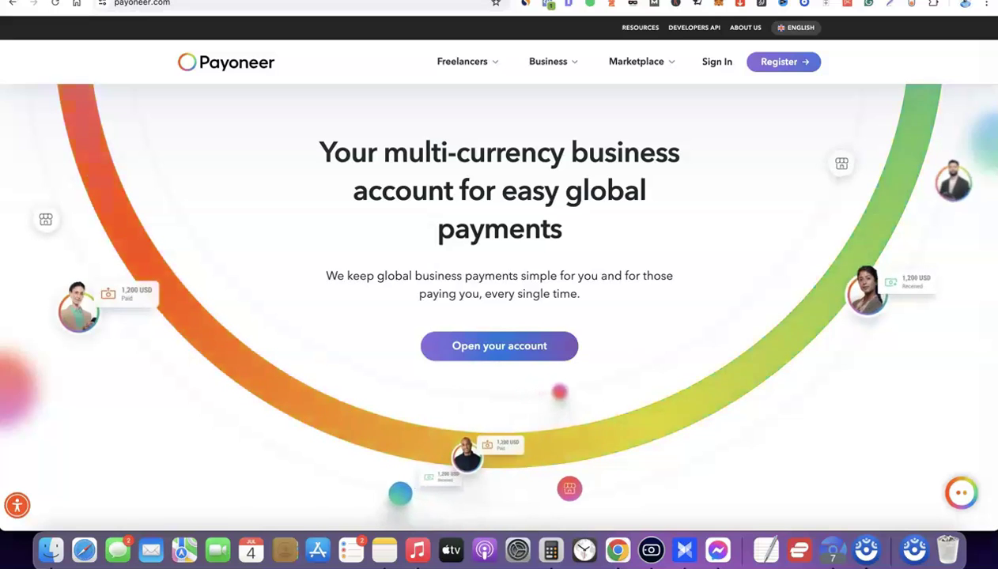
- Return to the Wise tab, scroll back to the top headline, and start creating a Wise account
click(700, 8)
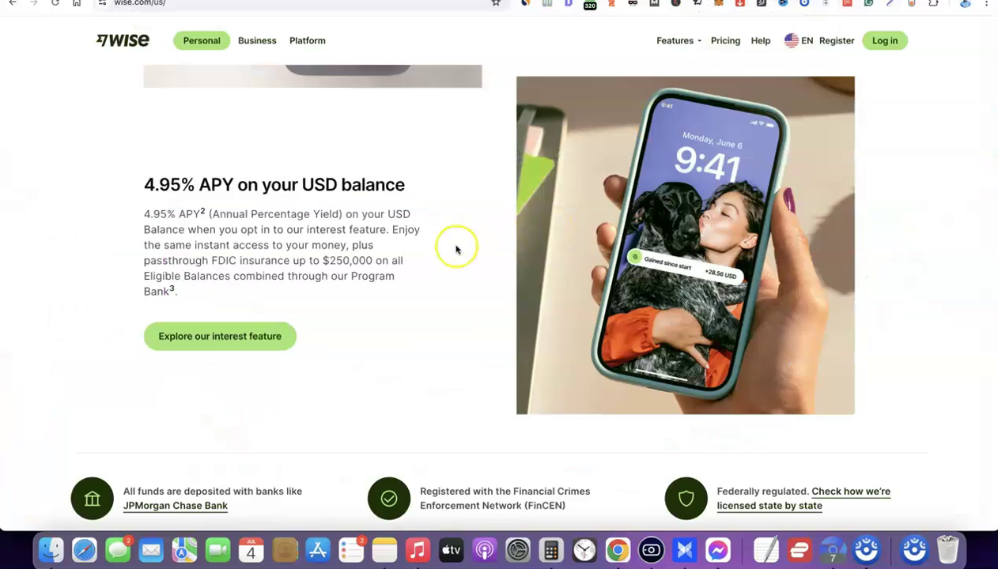
scroll(456, 250, up, 10)
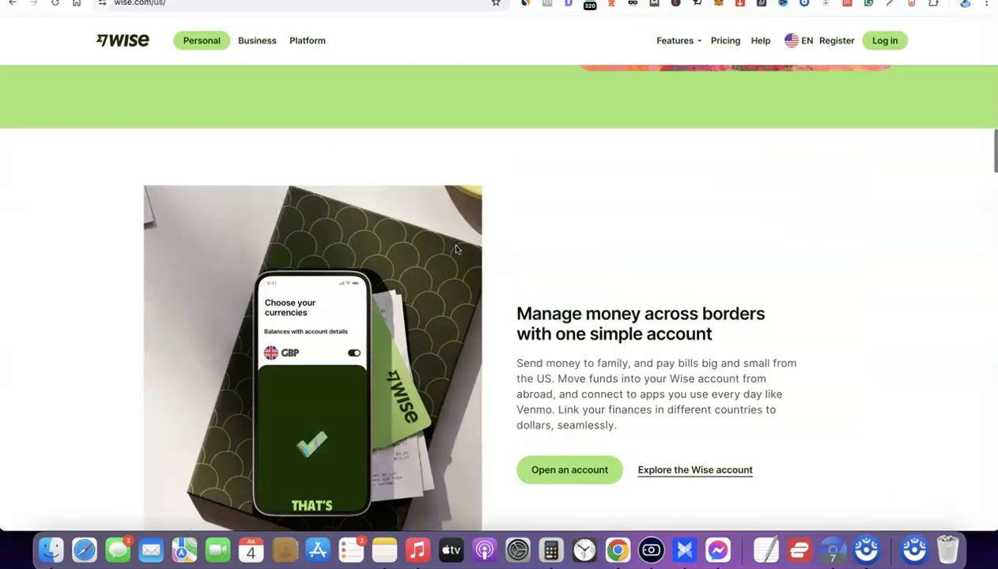
scroll(455, 249, up, 1)
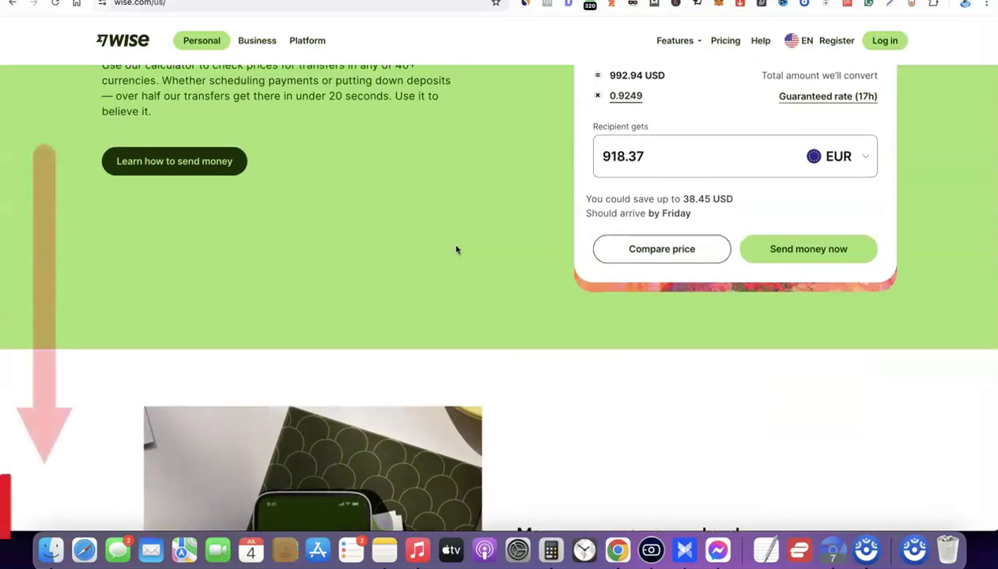
scroll(456, 250, up, 10)
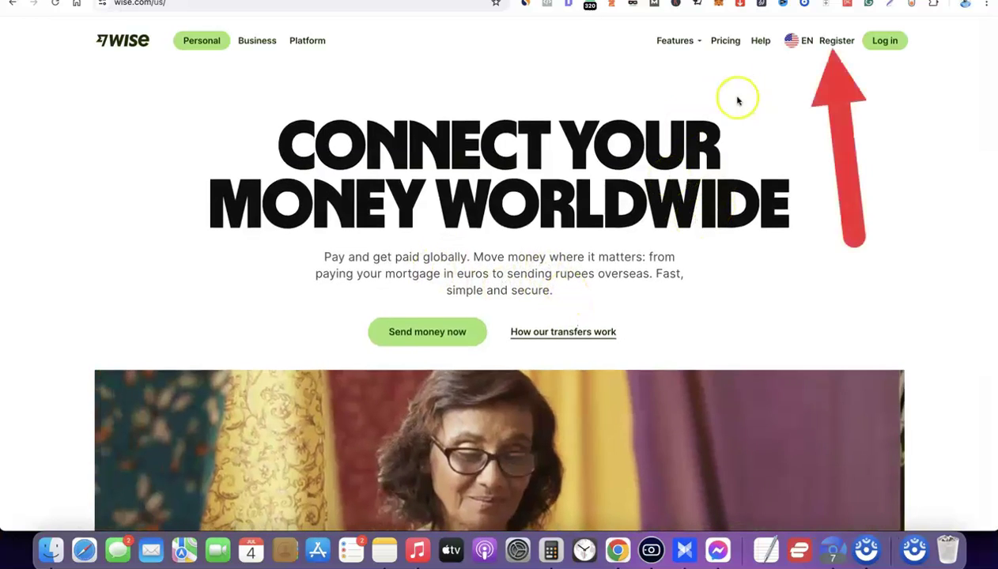
click(835, 40)
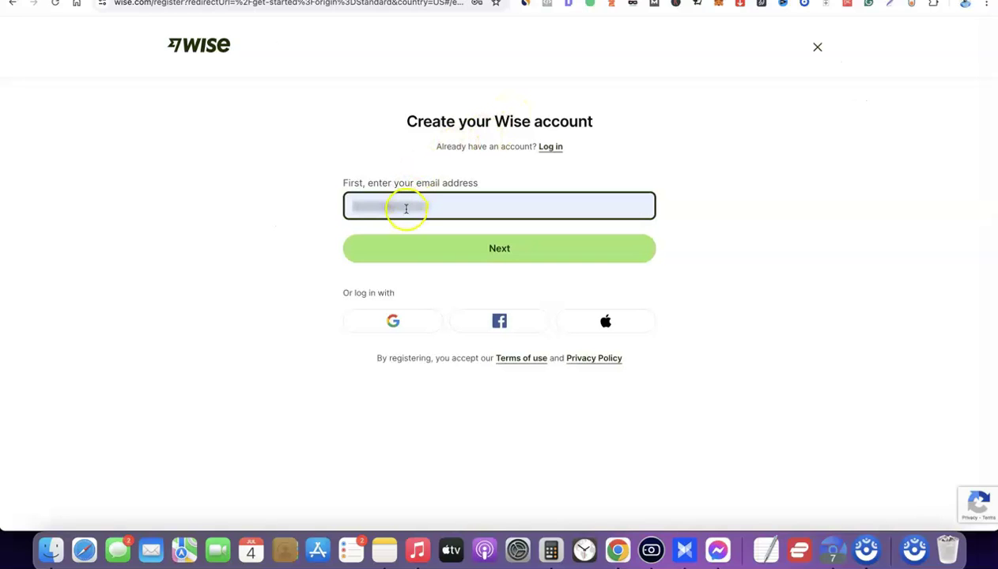
- Fill the registration email with the saved autofill address and submit it
click(382, 207)
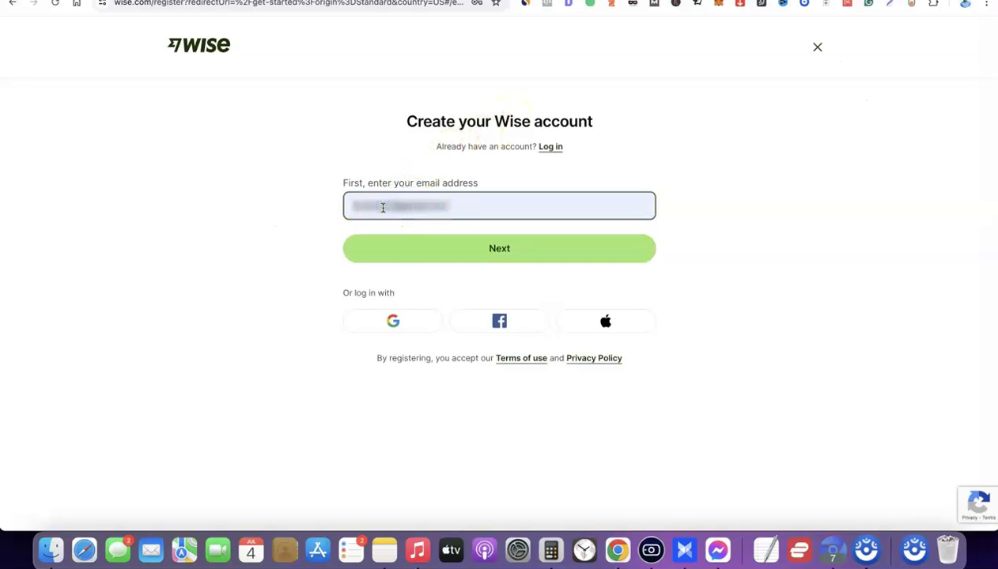
click(398, 207)
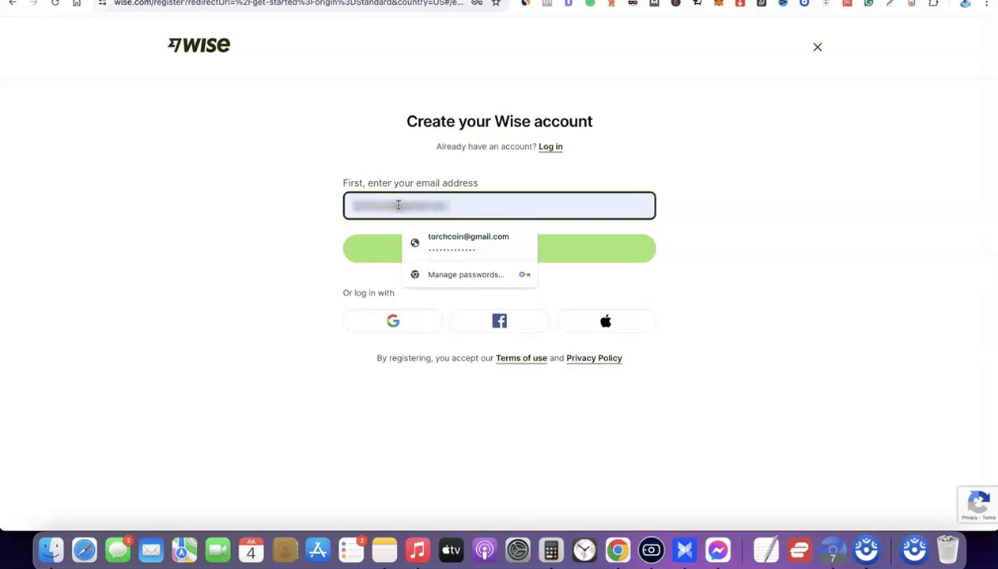
key(Escape)
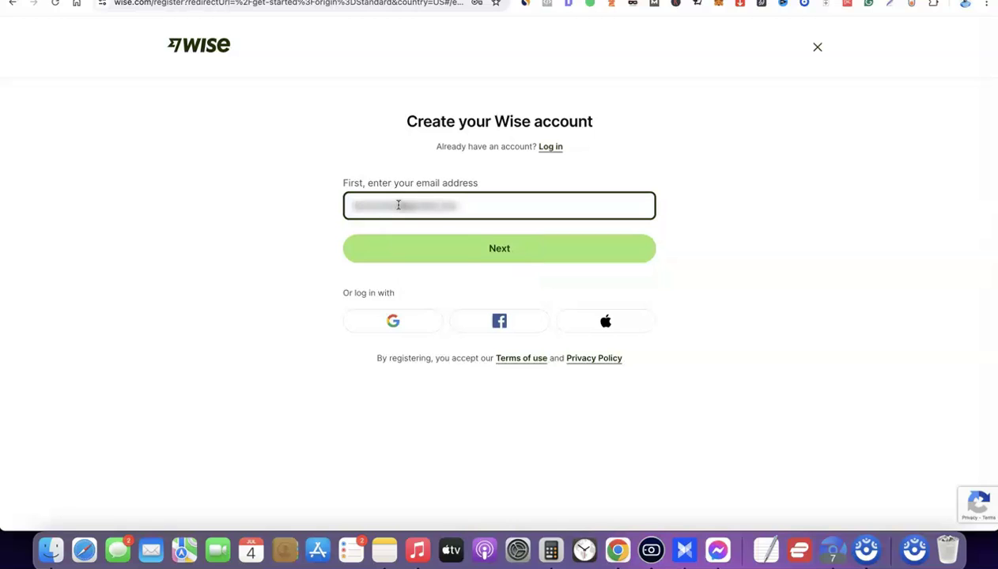
click(506, 252)
- Continue to the account-type step and choose a personal account
click(502, 253)
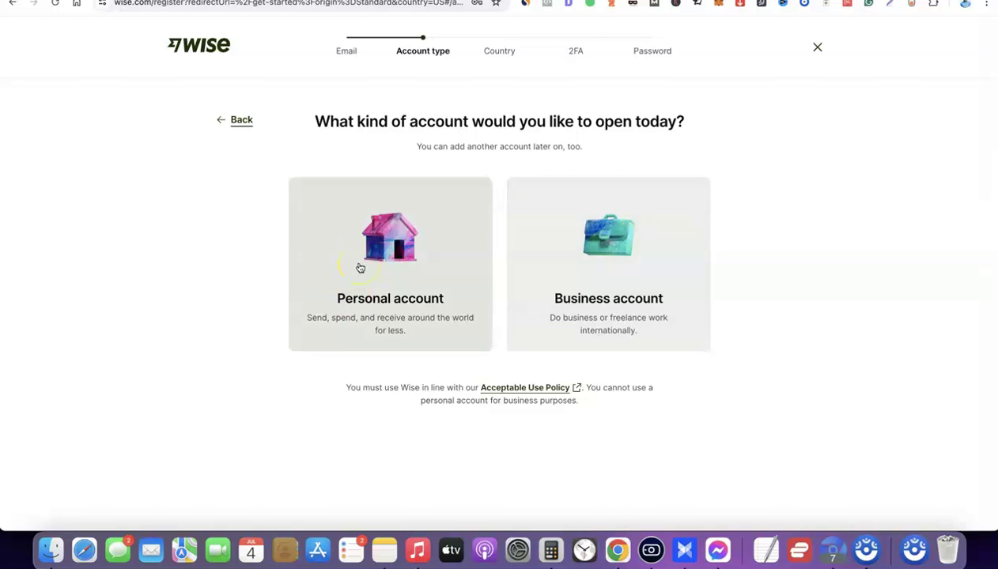
click(381, 280)
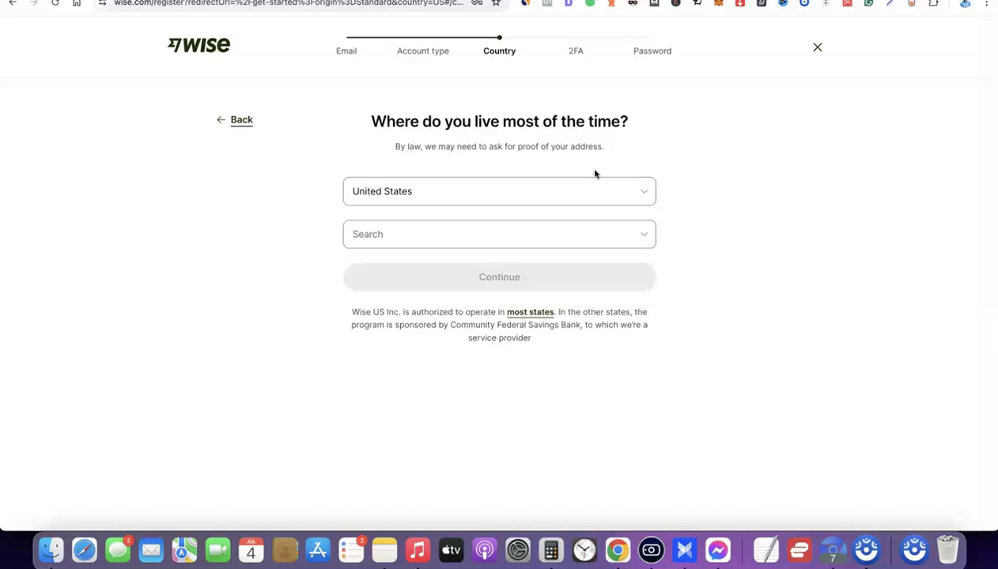
- Close the Wise registration flow from the Country step back to the homepage
click(821, 47)
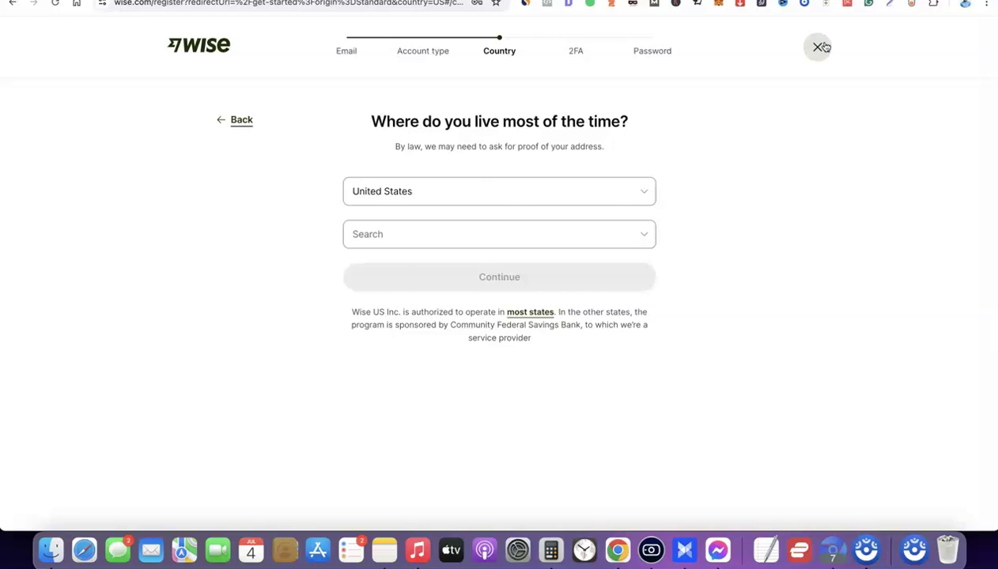
click(820, 47)
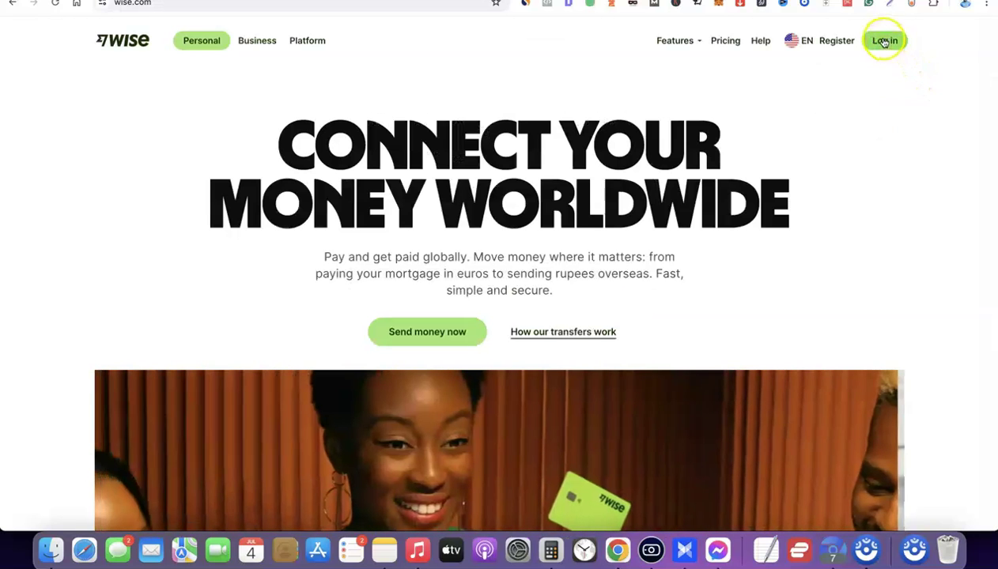
- Log in to Wise using the saved email and password
click(885, 41)
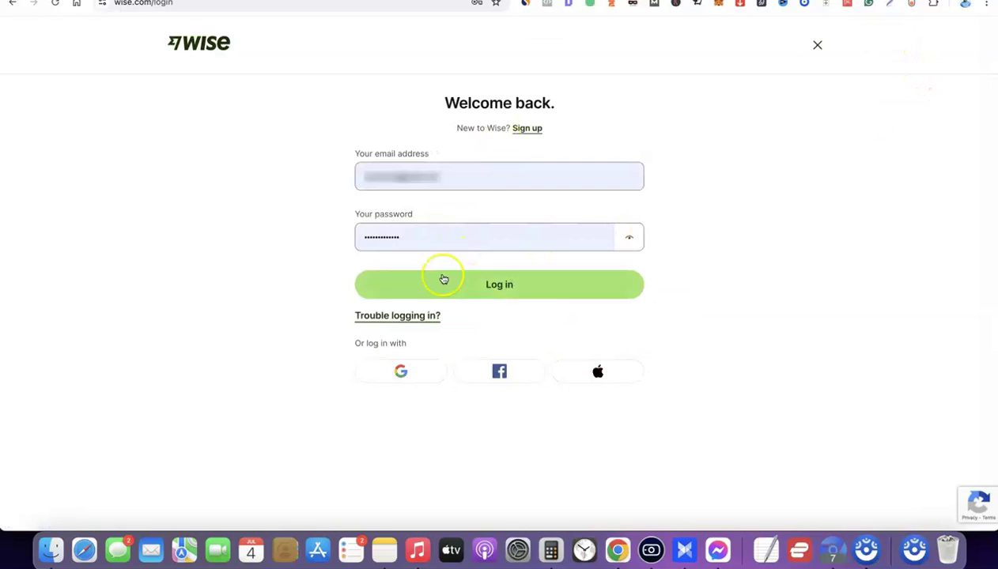
click(485, 284)
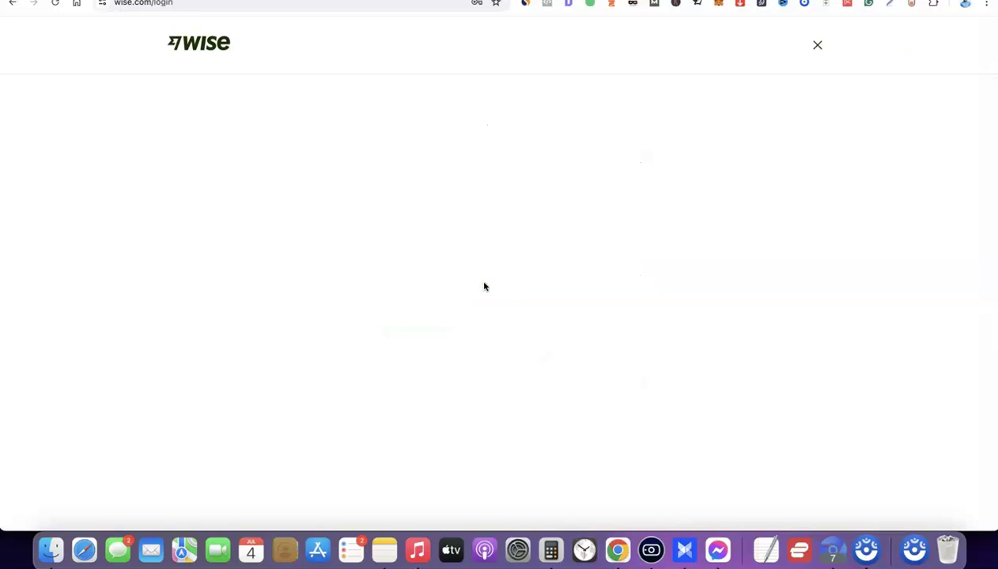
click(484, 297)
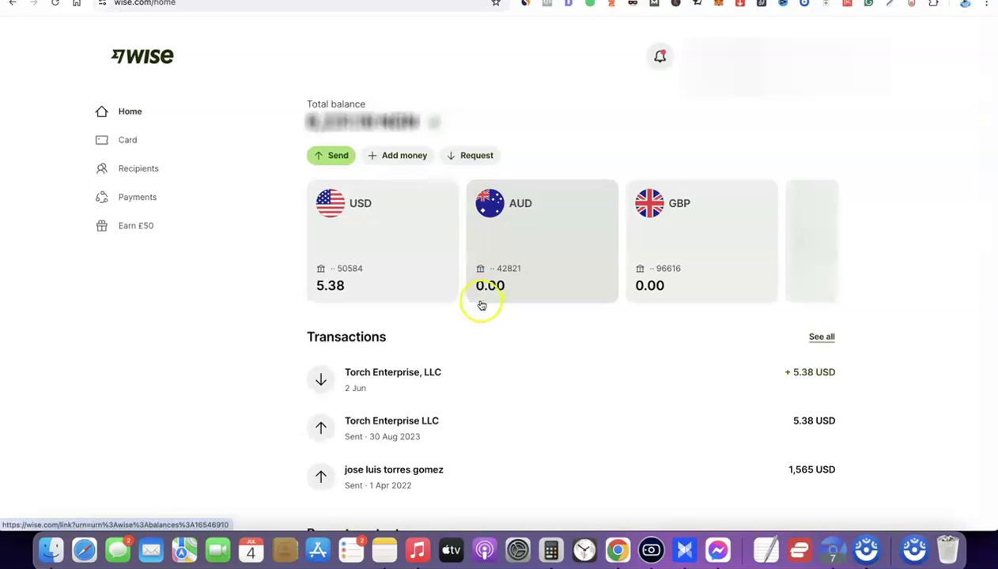
- Open the Wise USD balance and show its USD account details
click(356, 234)
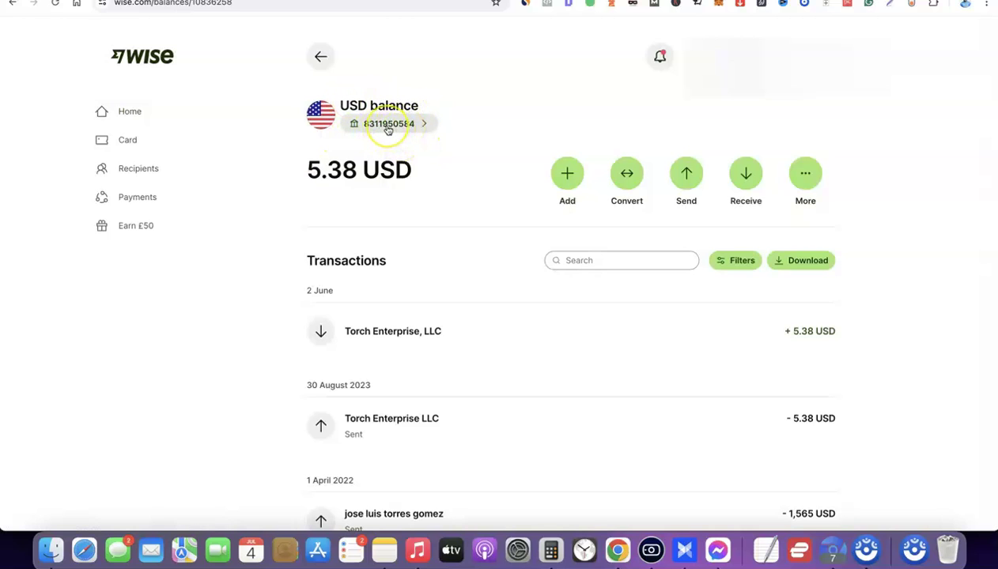
click(416, 124)
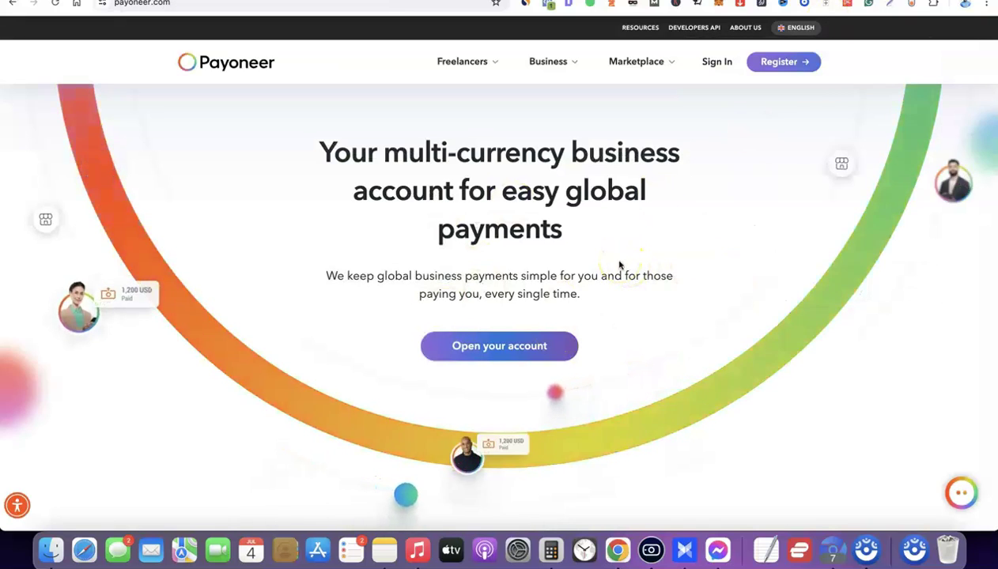
- Go from Payoneer's Register page to its sign-in page with saved login details filled
click(793, 64)
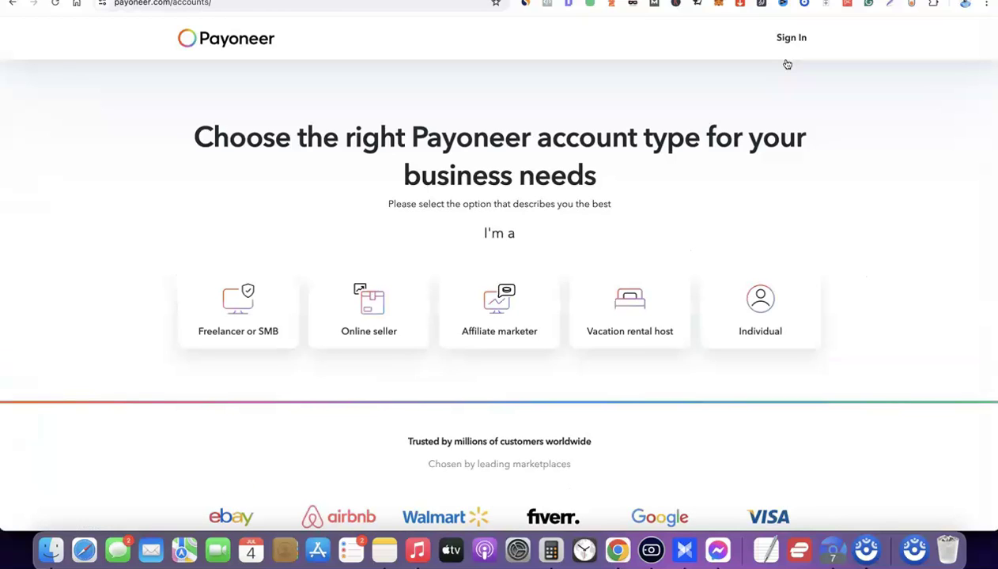
click(787, 64)
click(161, 307)
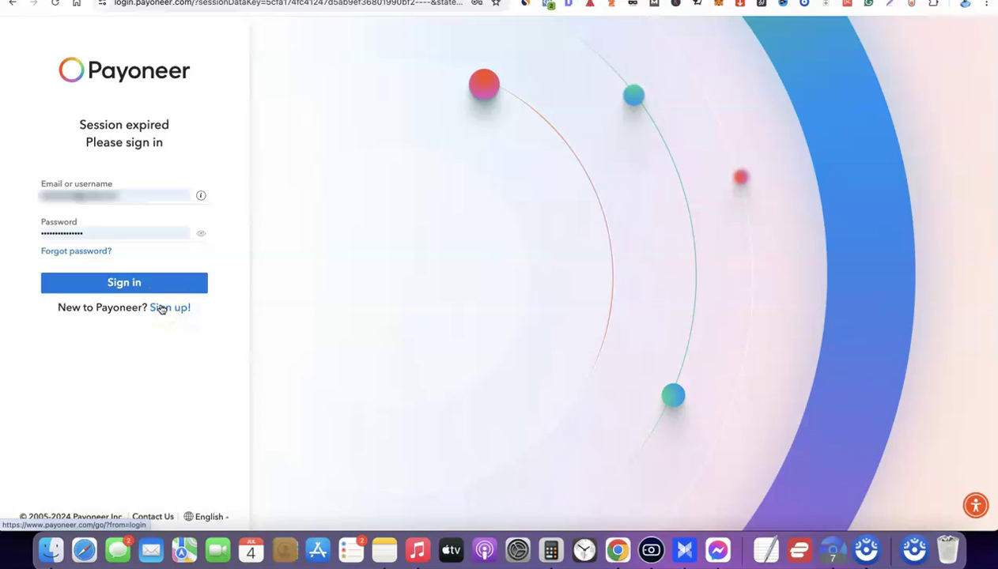
- Sign in to Payoneer and scroll the 38.61 USD balance page
click(111, 283)
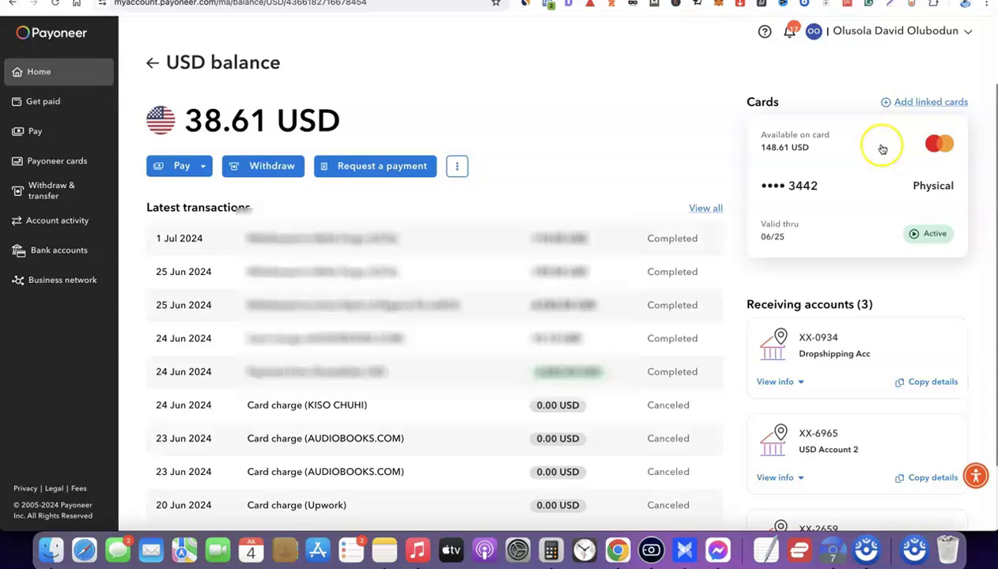
scroll(870, 150, down, 1)
- Expand the XX-0934 Dropshipping receiving account's bank details and review the routing information
scroll(889, 195, down, 2)
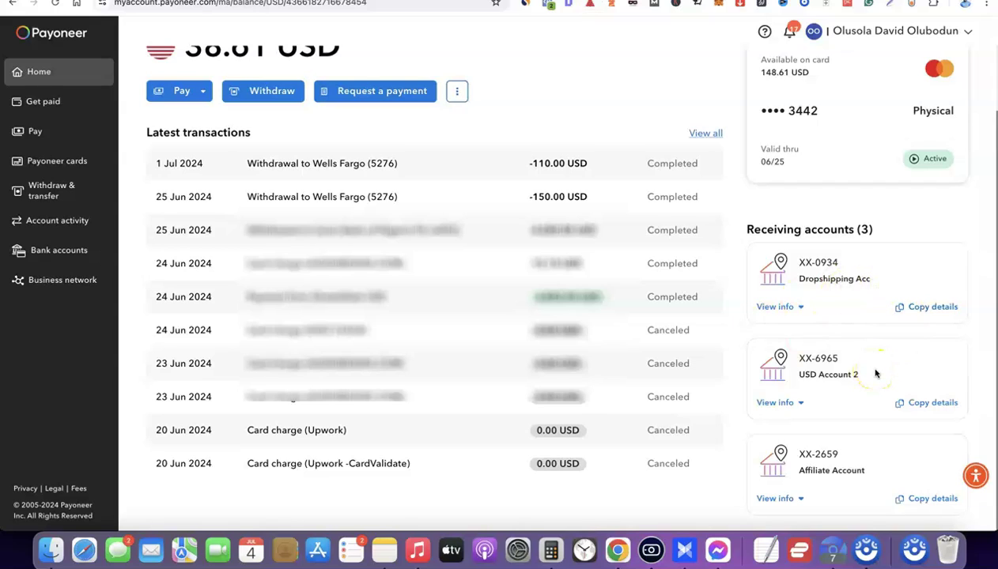
click(775, 307)
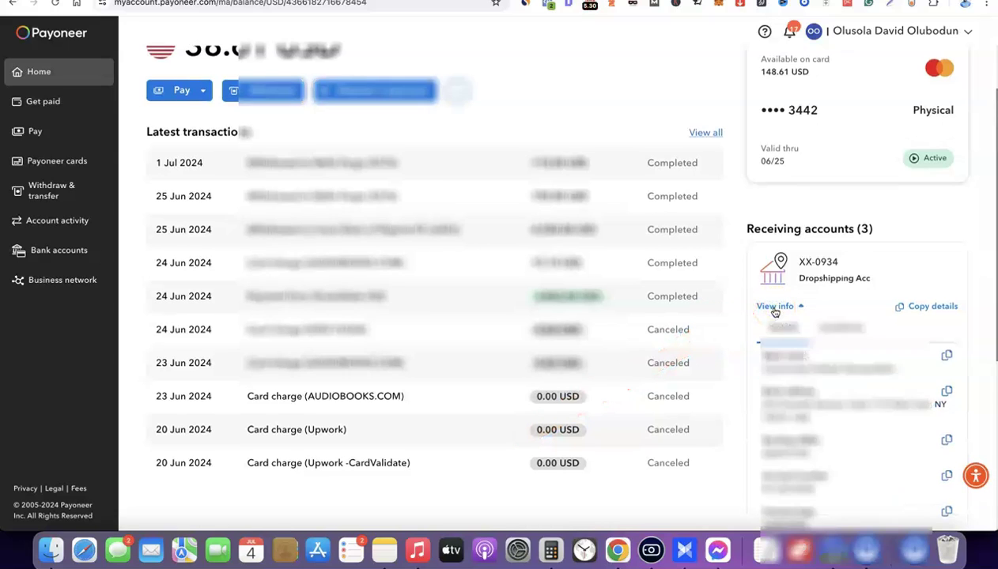
scroll(775, 313, down, 2)
scroll(775, 312, down, 2)
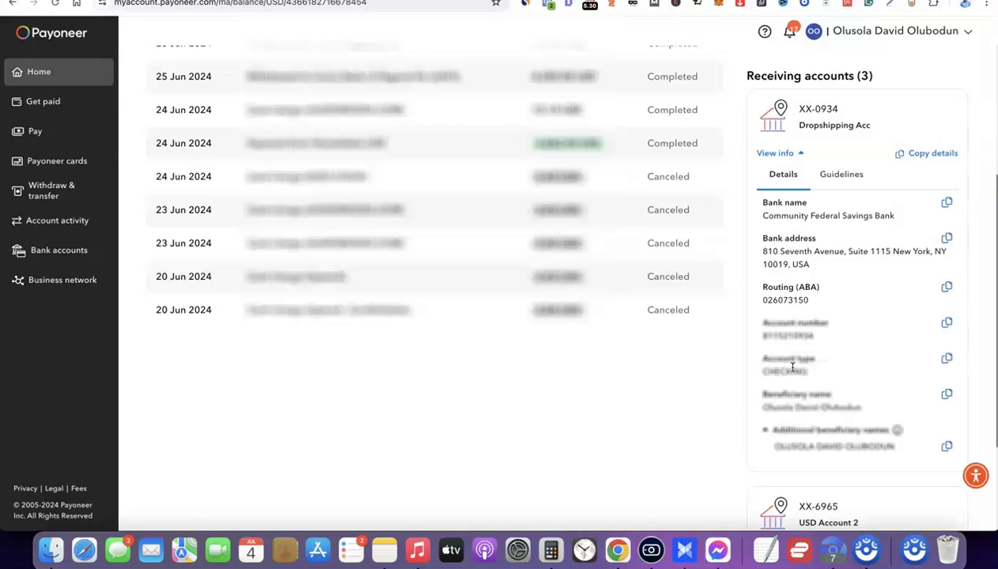
scroll(708, 392, up, 5)
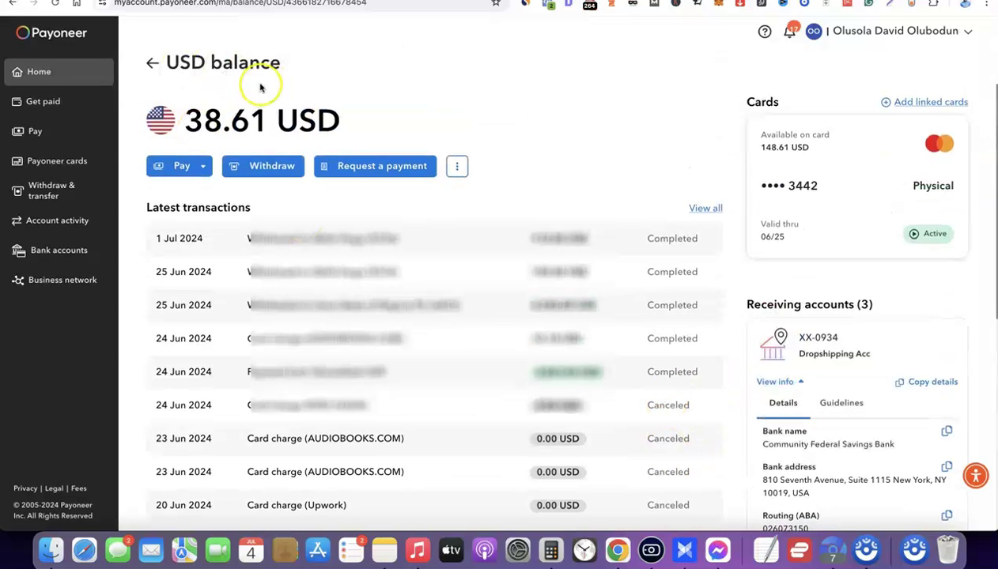